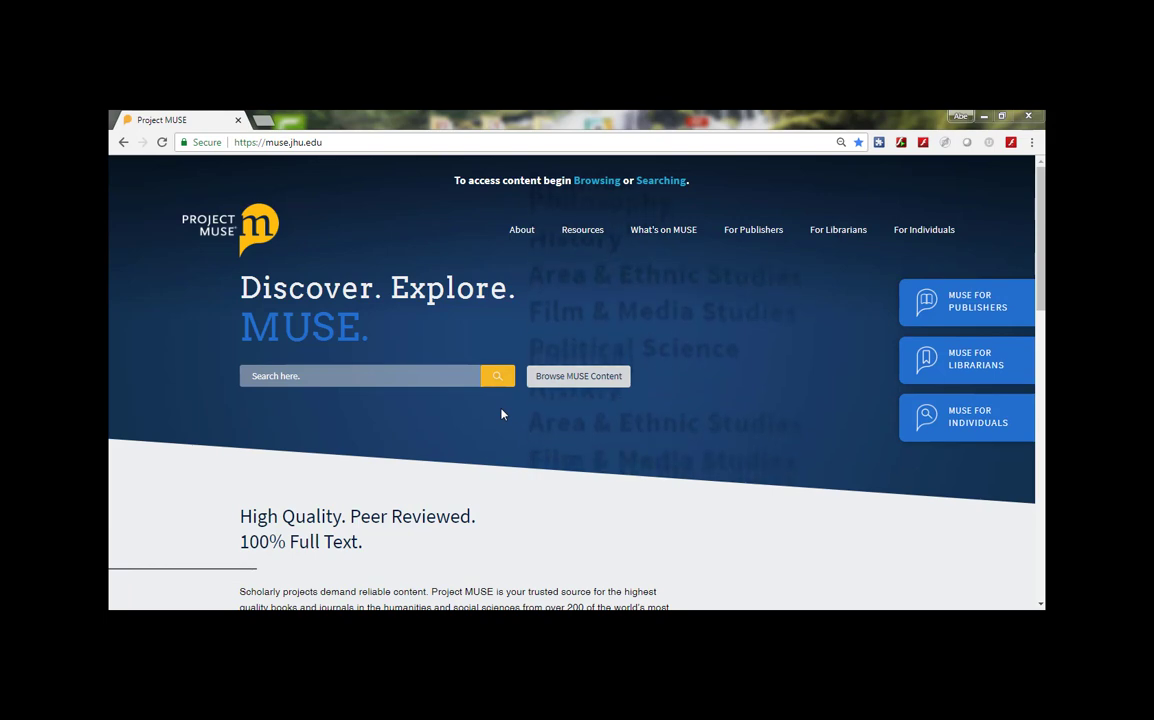
# Run an empty search from the home page to reach the search results page
pyautogui.click(495, 382)
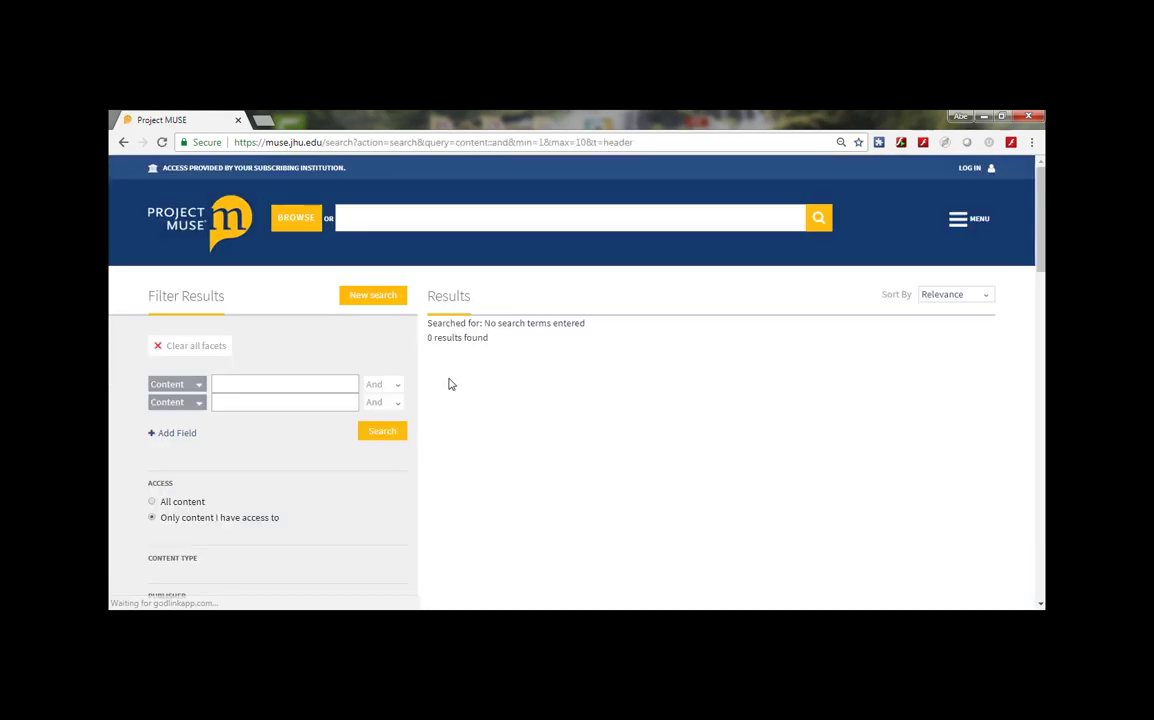
# Enter "migrant workers" as the first term, searching Content and combined with And
pyautogui.click(238, 382)
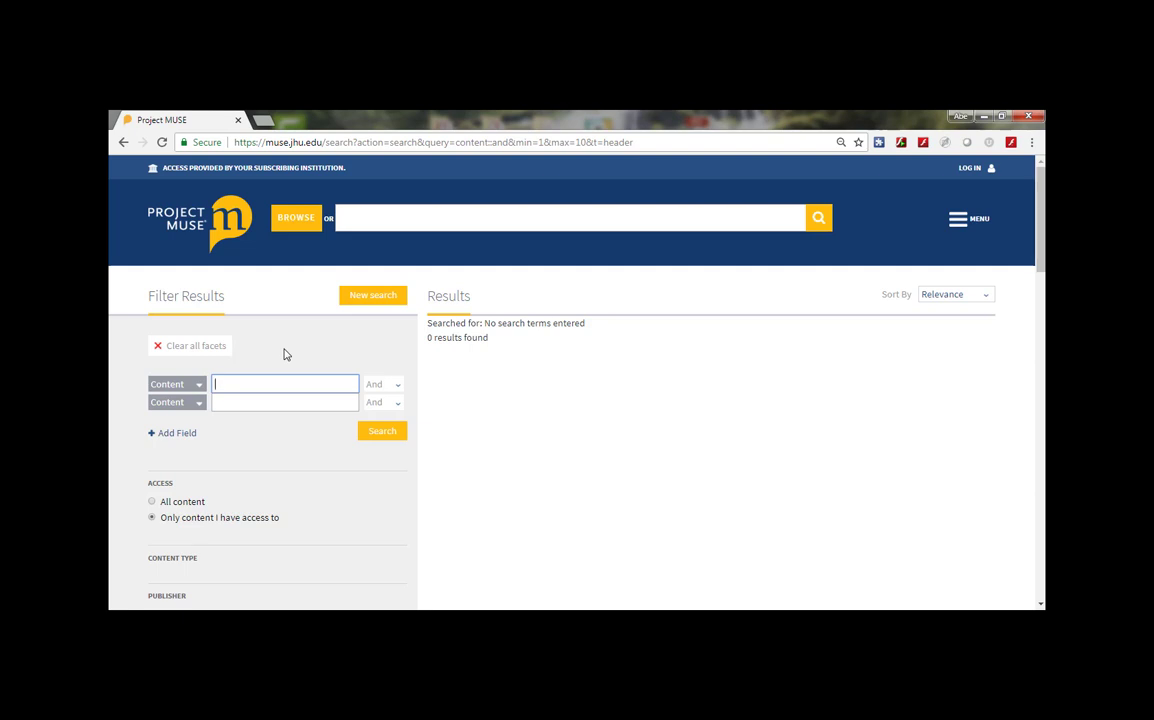
pyautogui.write('"migrant workers')
pyautogui.click(160, 392)
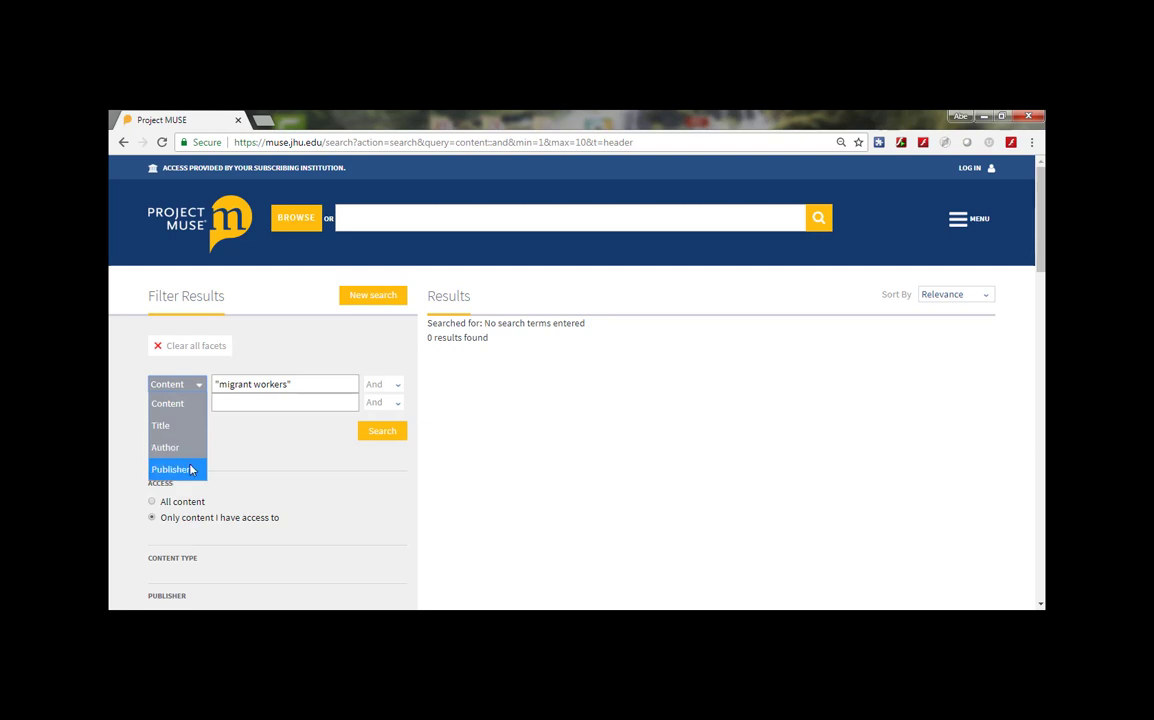
pyautogui.click(184, 387)
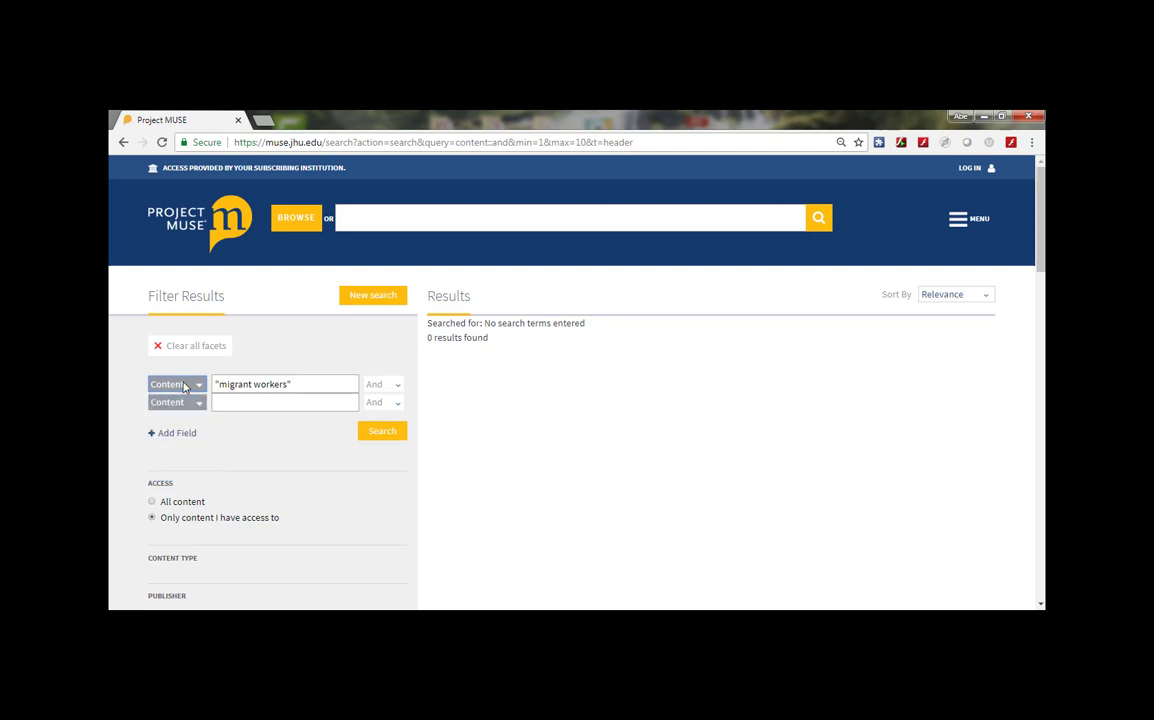
pyautogui.click(376, 388)
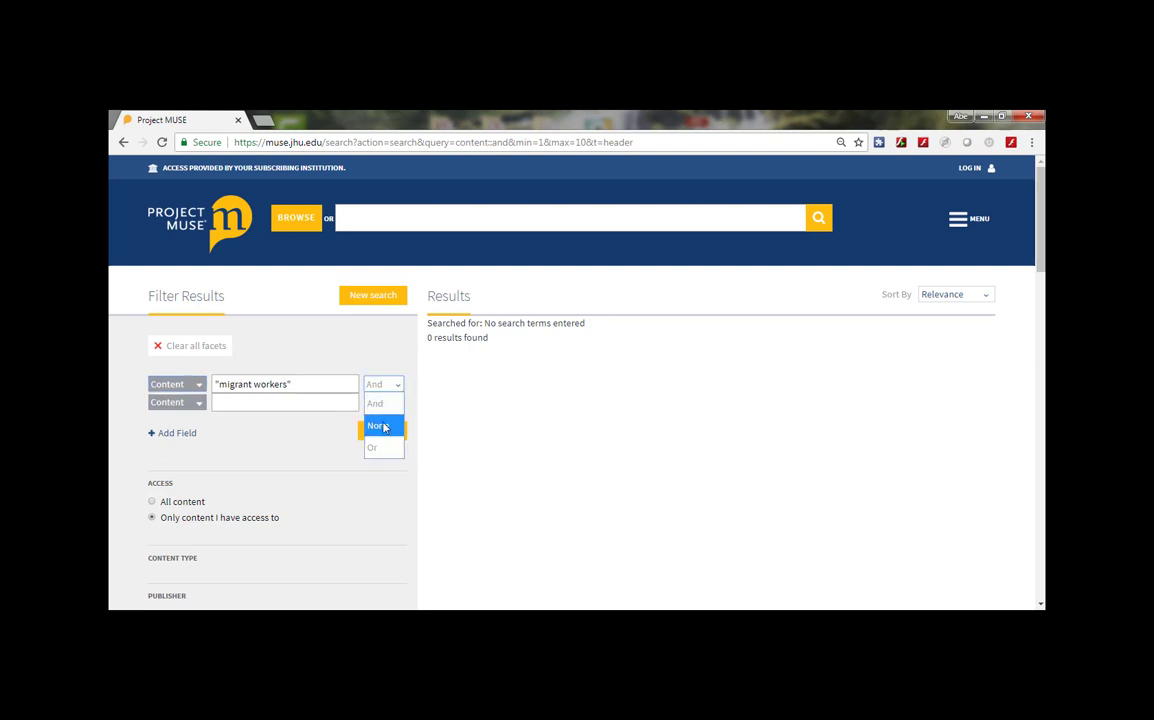
pyautogui.click(340, 401)
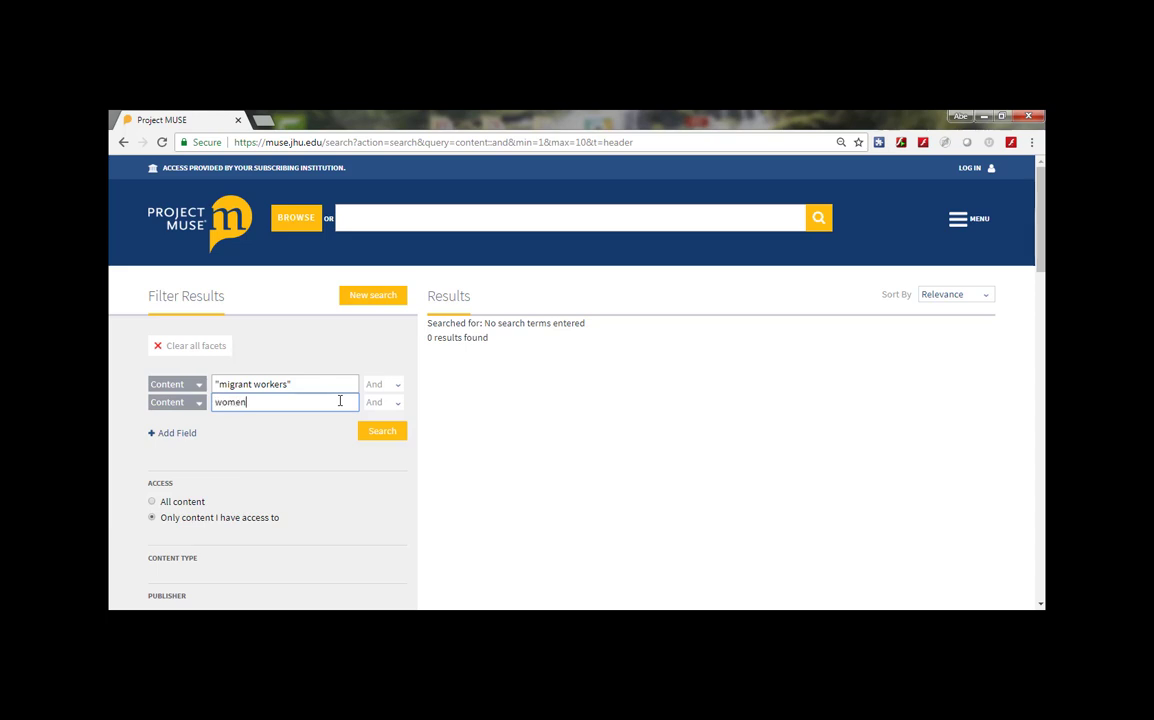
# Add rows for Asia and India, setting India's operator to None to exclude it
pyautogui.click(175, 433)
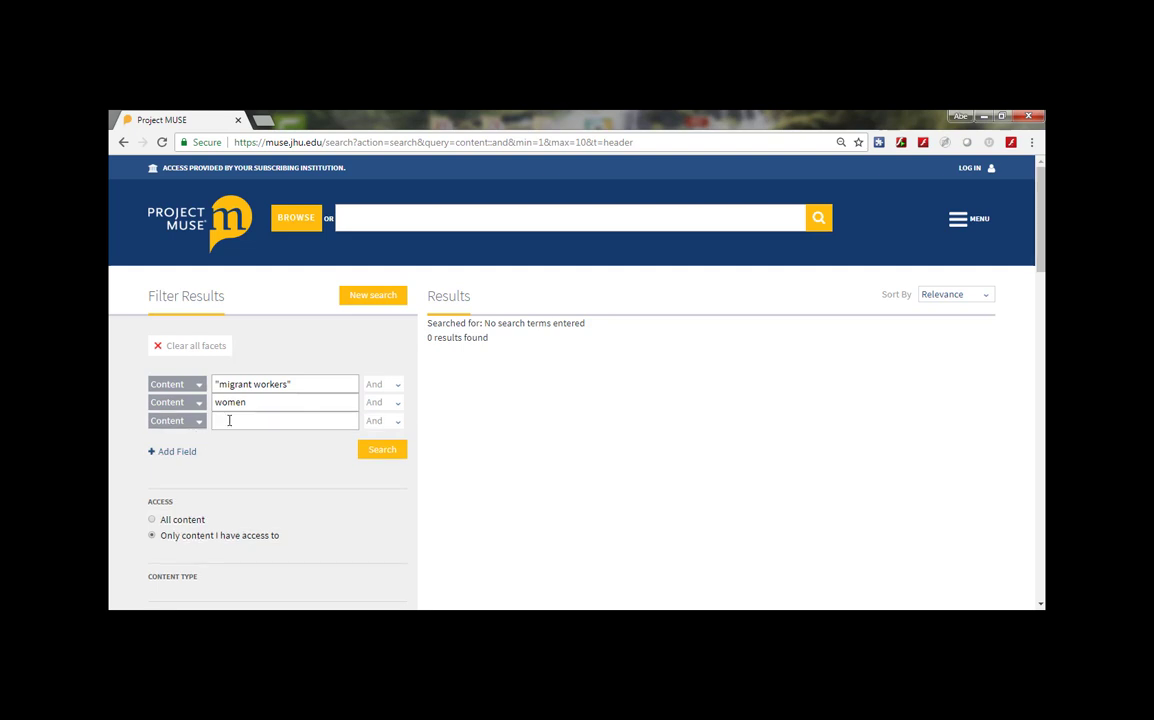
pyautogui.click(229, 420)
pyautogui.write('Asia')
pyautogui.click(179, 454)
pyautogui.click(289, 440)
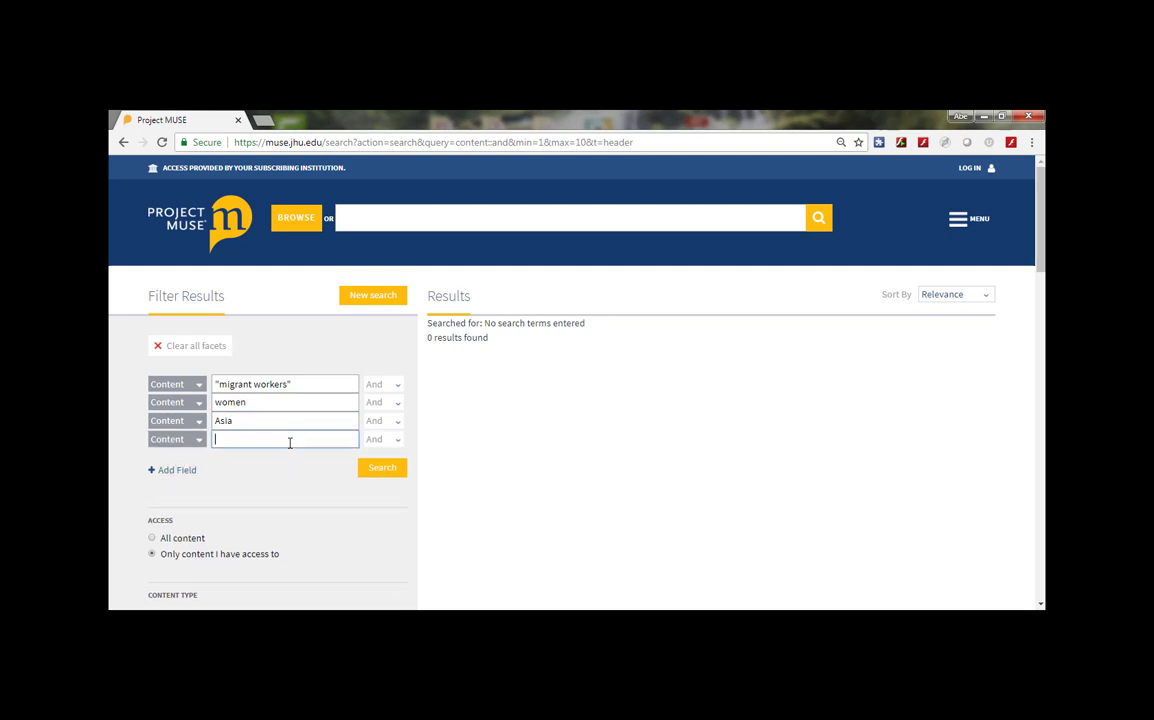
pyautogui.write('India')
pyautogui.click(375, 440)
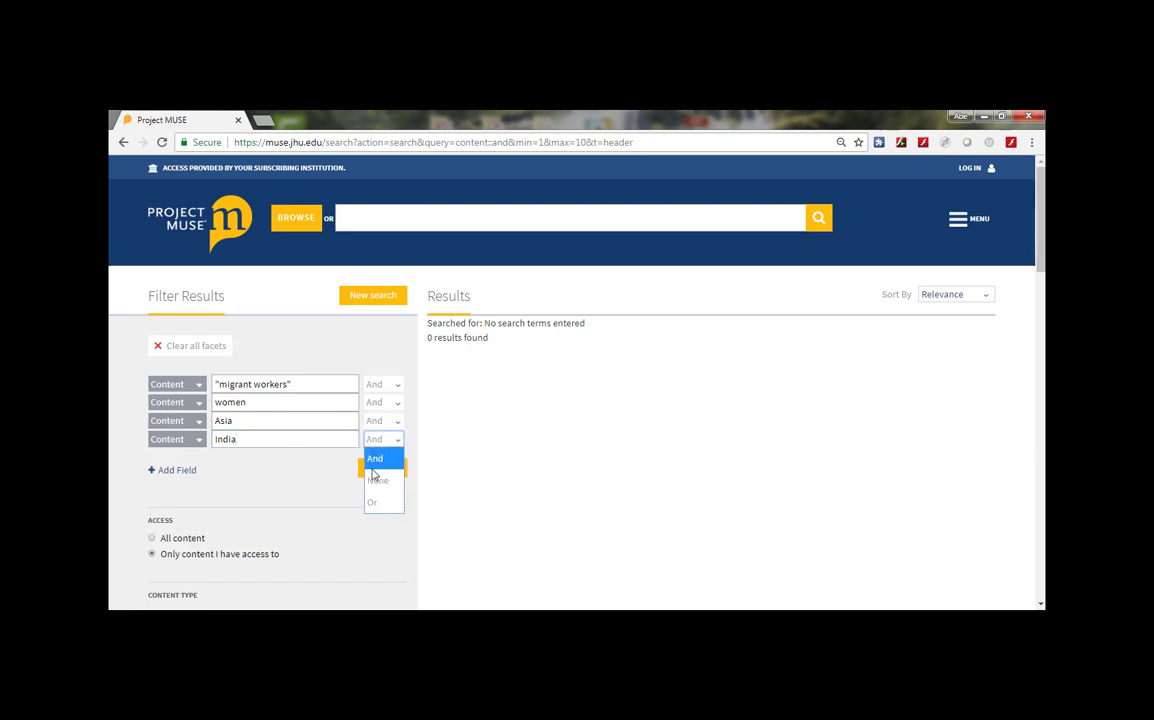
pyautogui.click(375, 480)
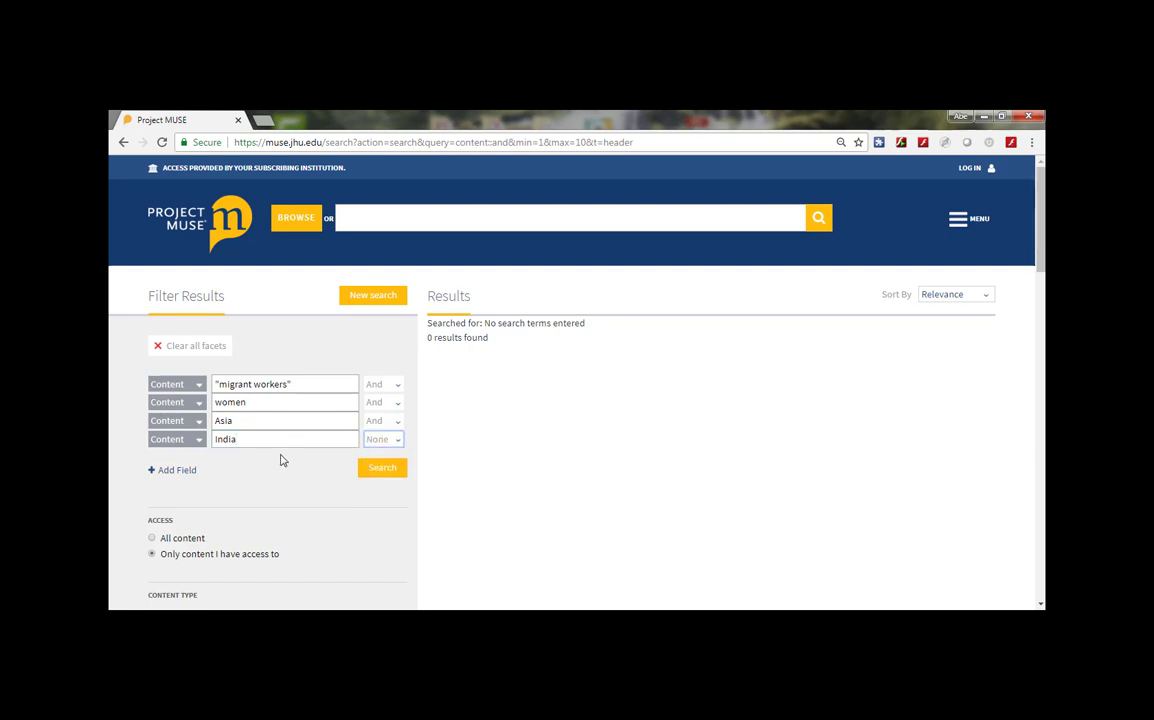
# Run the four-term search, keeping accessible content only, and scroll through the 839 results
pyautogui.click(365, 470)
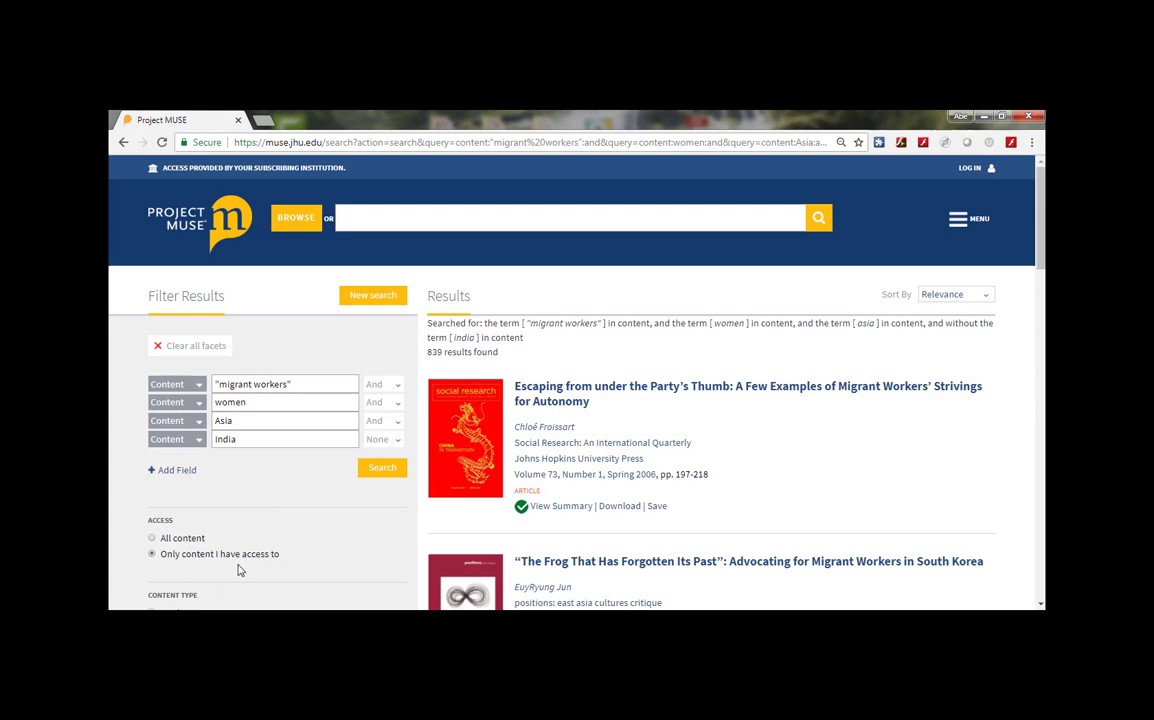
pyautogui.click(152, 552)
pyautogui.moveTo(1040, 210); pyautogui.dragTo(1040, 411)
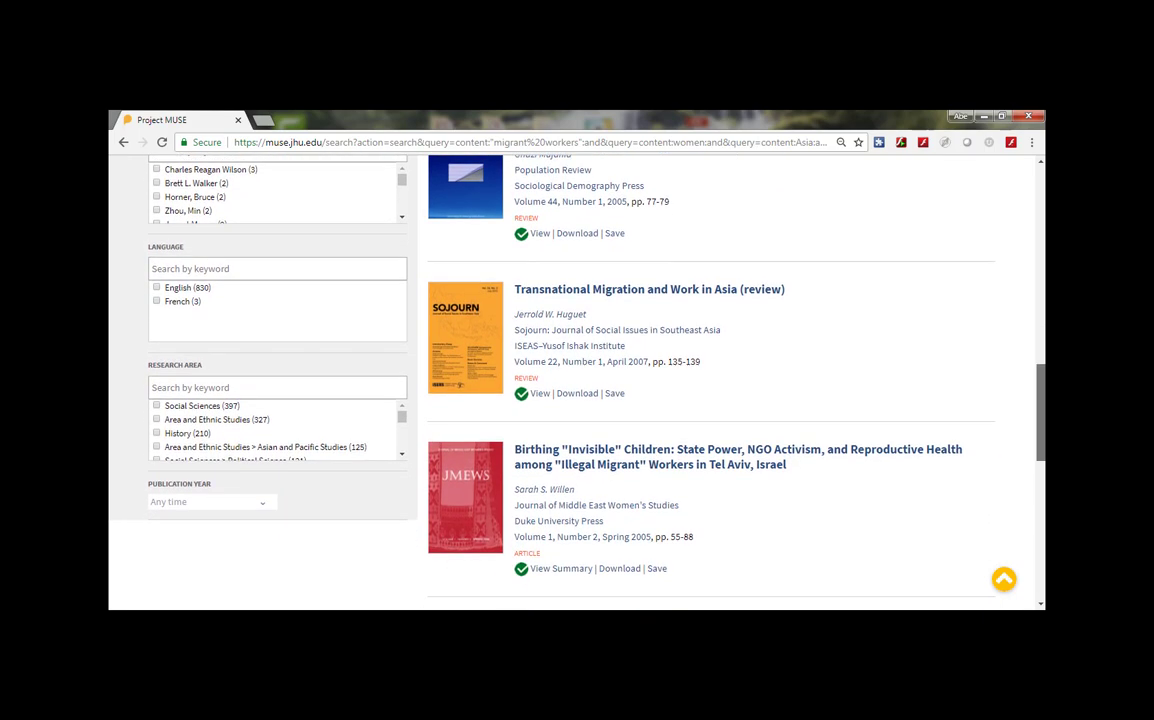
pyautogui.scroll(1, 686, 380)
pyautogui.scroll(5, 686, 380)
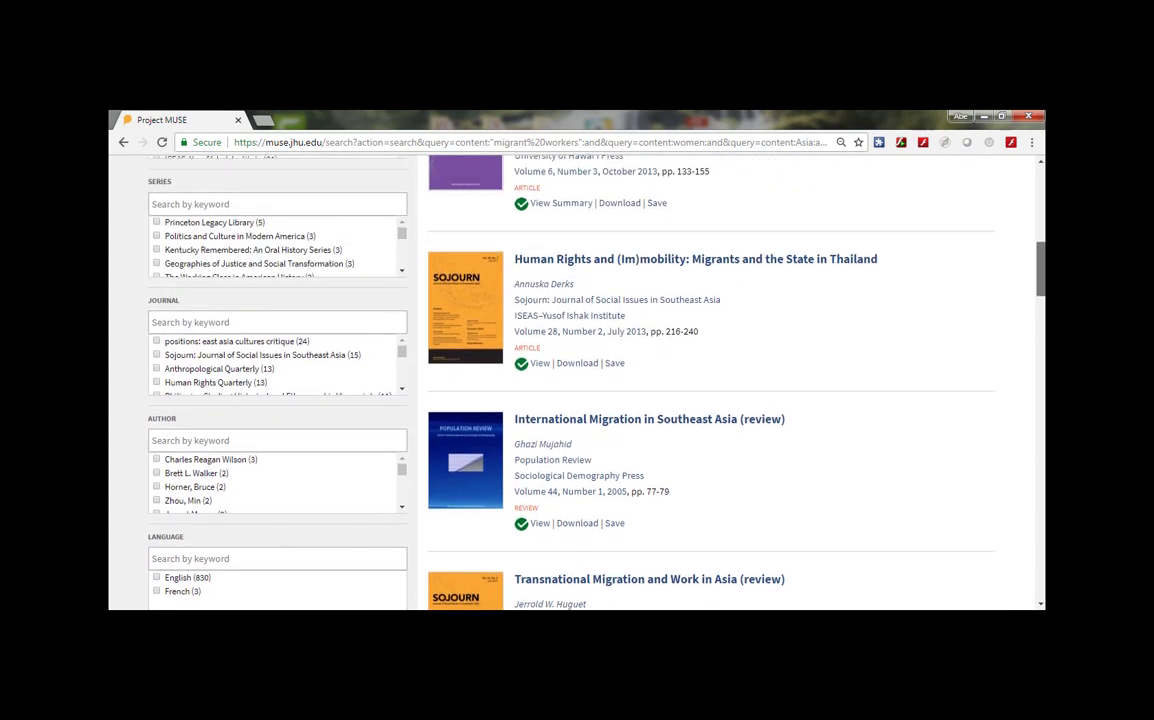
pyautogui.scroll(1, 575, 380)
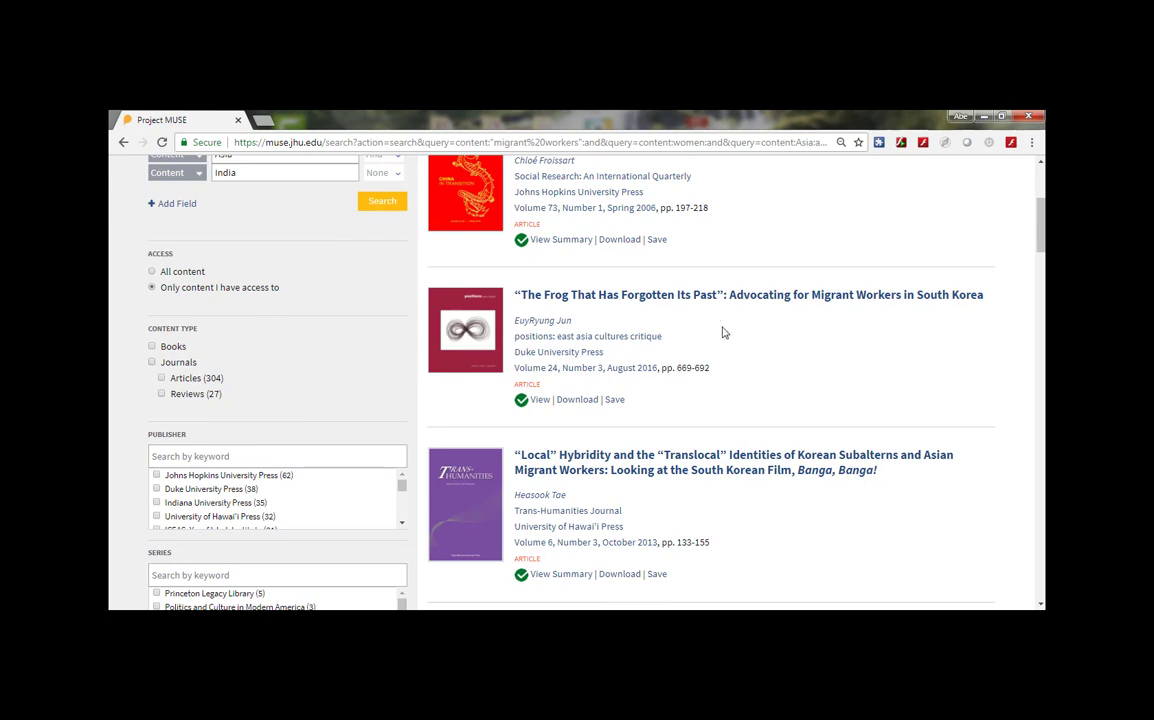
pyautogui.moveTo(1041, 241); pyautogui.dragTo(1041, 215)
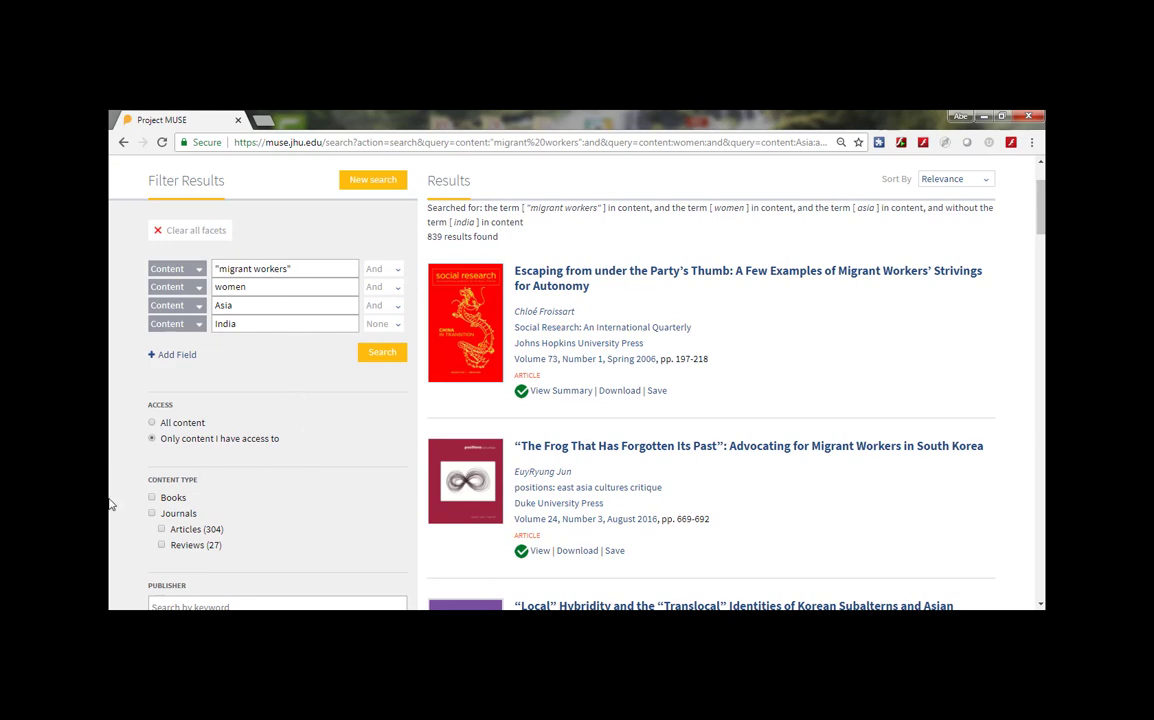
# Limit the results to the Articles content type
pyautogui.click(161, 530)
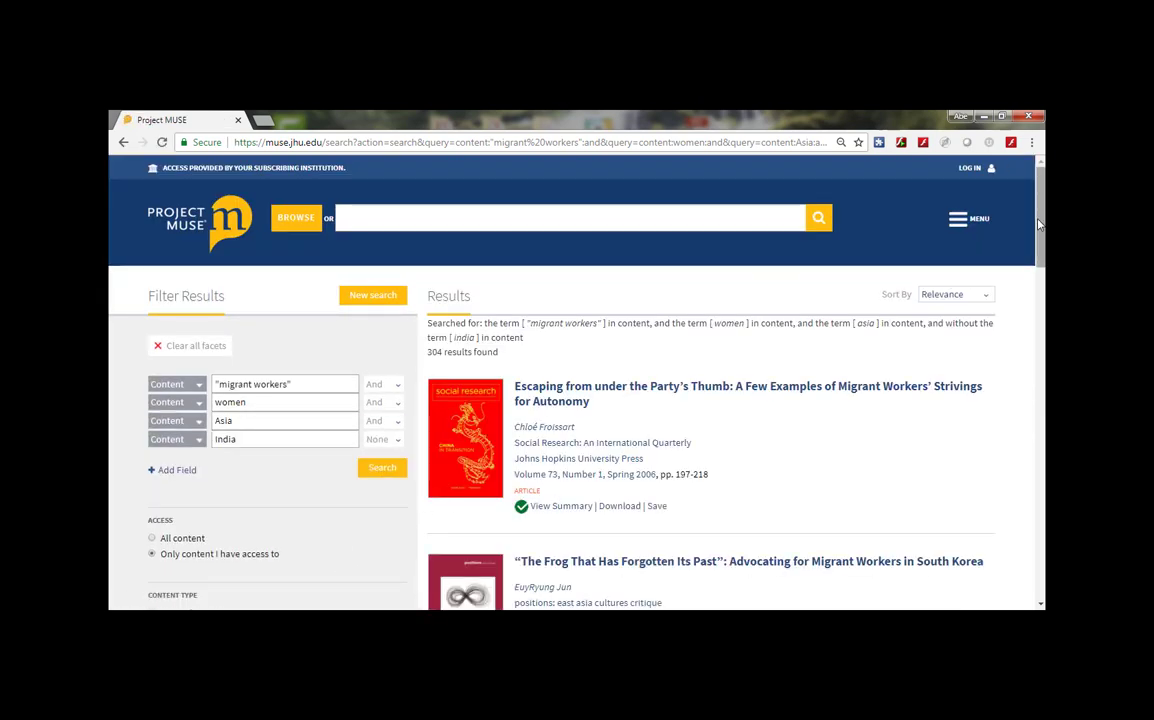
pyautogui.moveTo(1041, 236); pyautogui.dragTo(1041, 248)
pyautogui.scroll(-2, 1041, 248)
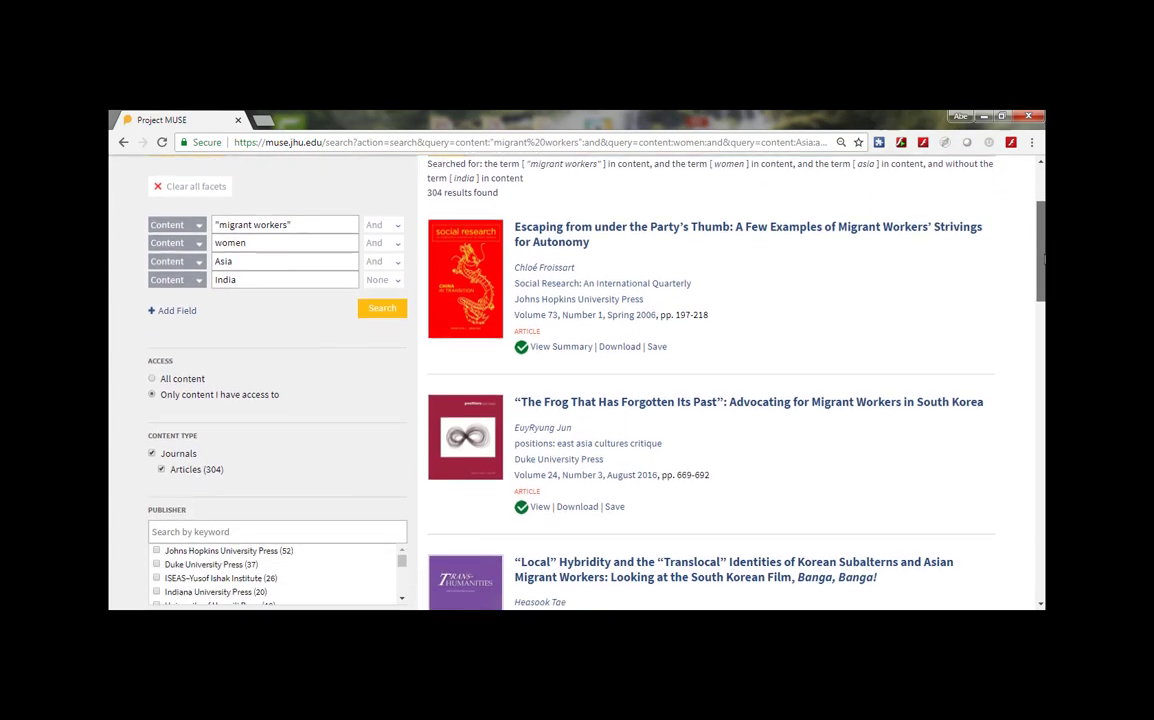
pyautogui.scroll(-1, 576, 380)
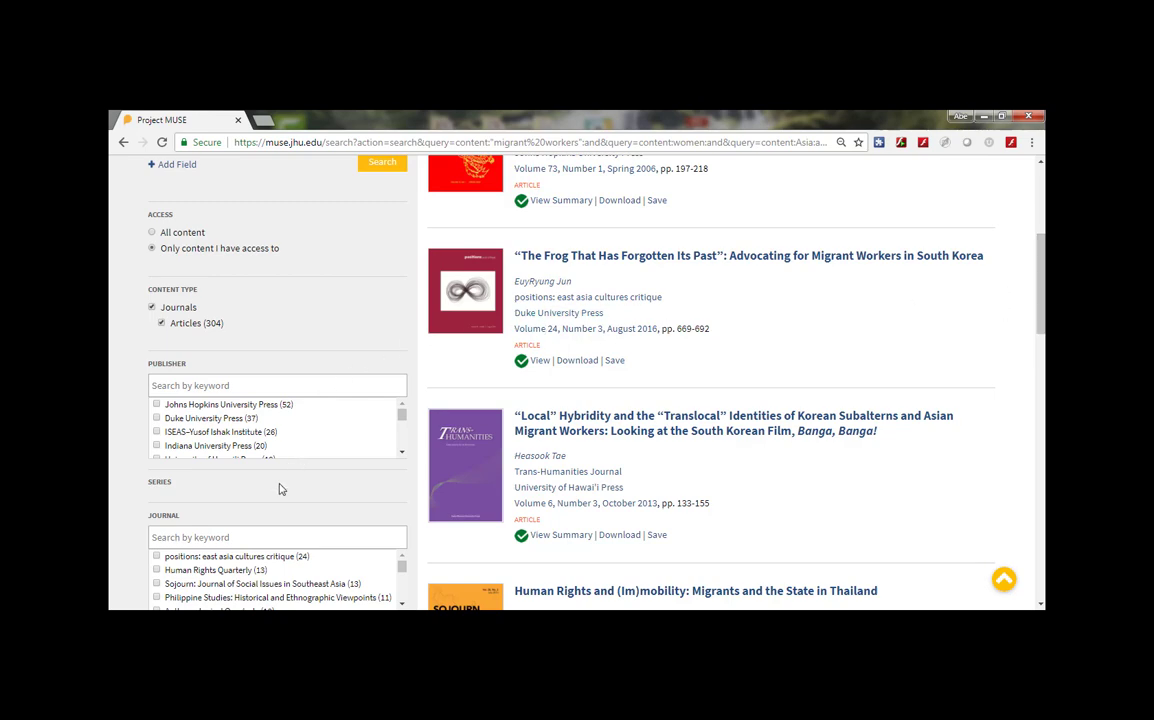
# Filter journals by 'wom' to WSQ: Women's Studies Quarterly and open 'The Indenture of Migrant Domestic Workers'
pyautogui.click(268, 537)
pyautogui.write('women')
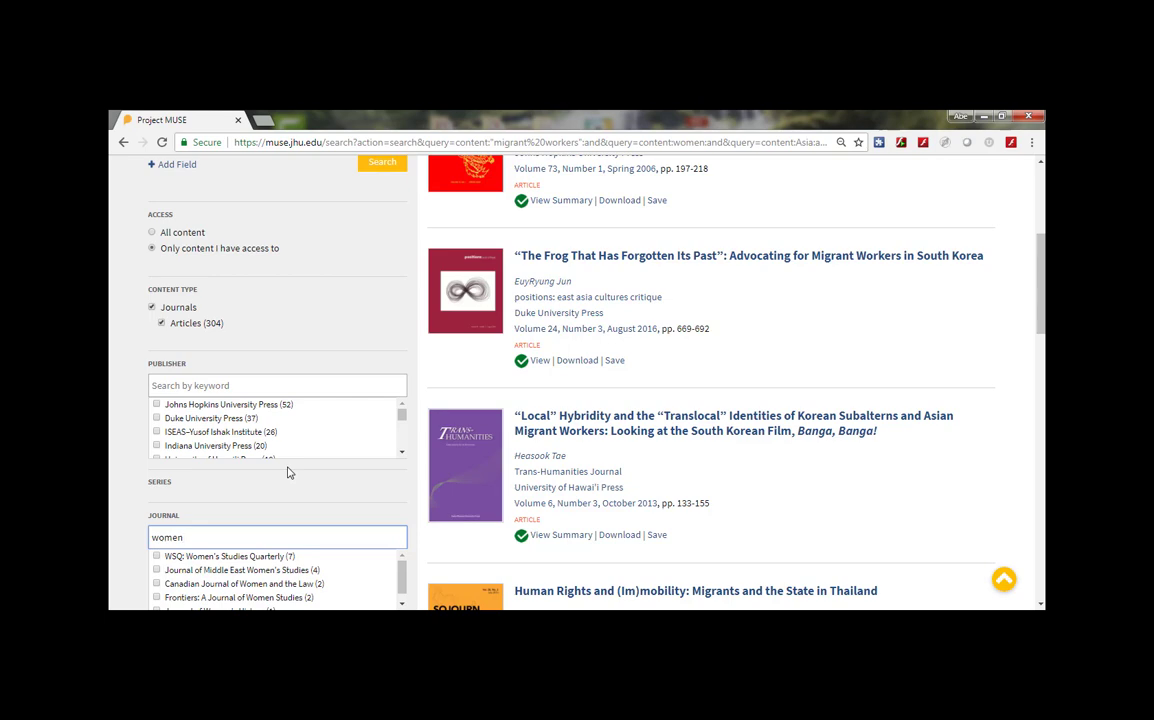
pyautogui.click(156, 556)
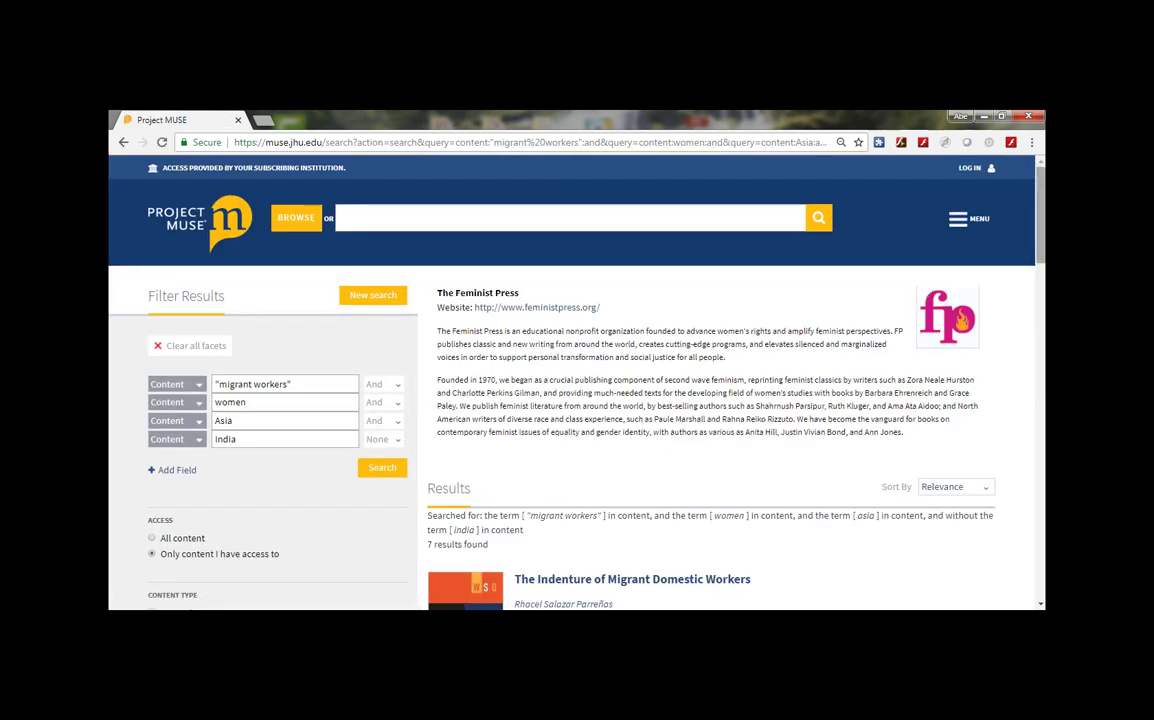
pyautogui.scroll(-3, 575, 400)
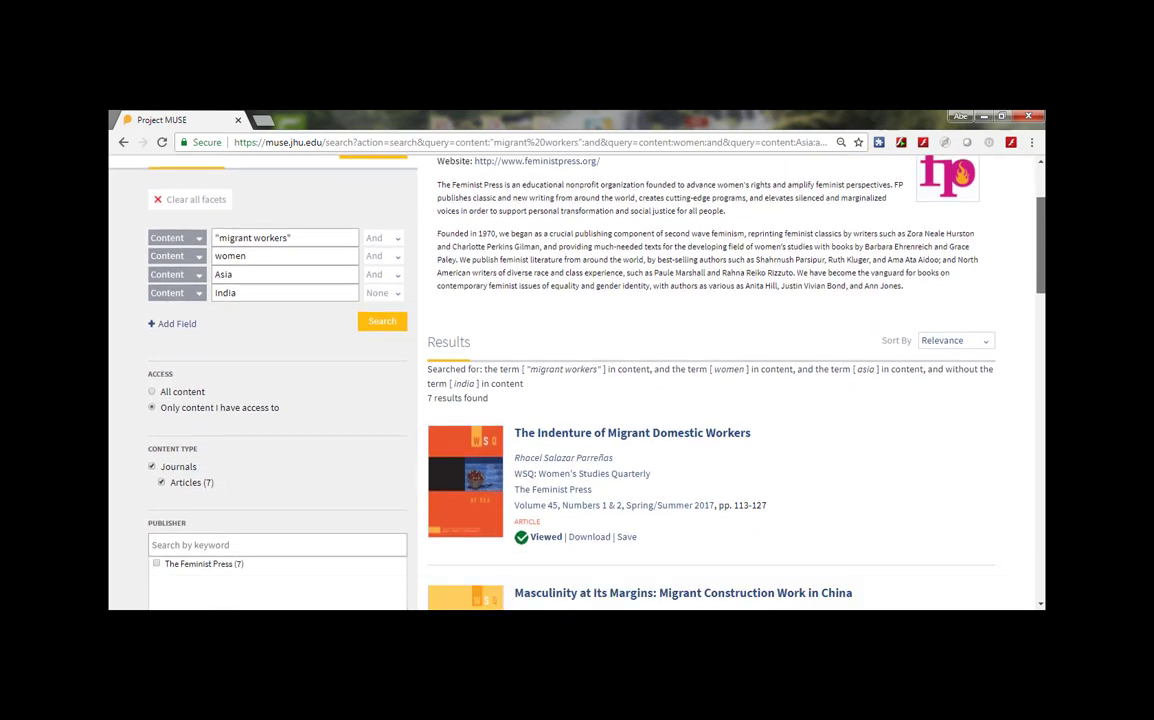
pyautogui.scroll(-3, 1005, 303)
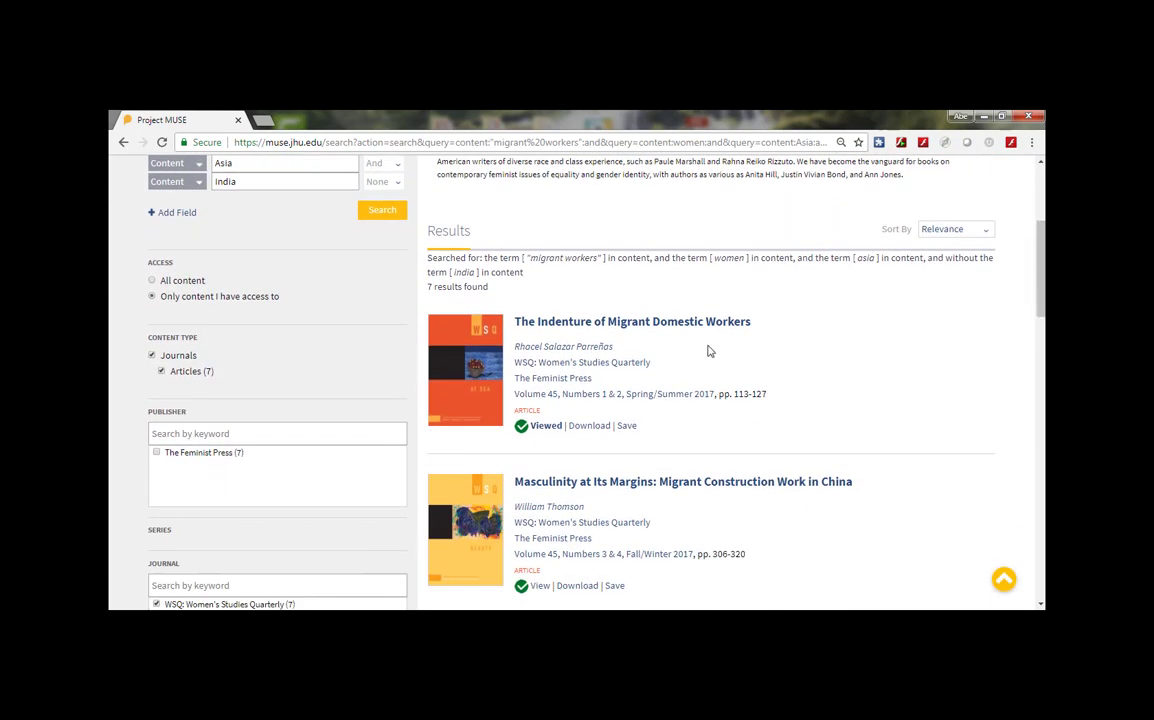
pyautogui.click(705, 324)
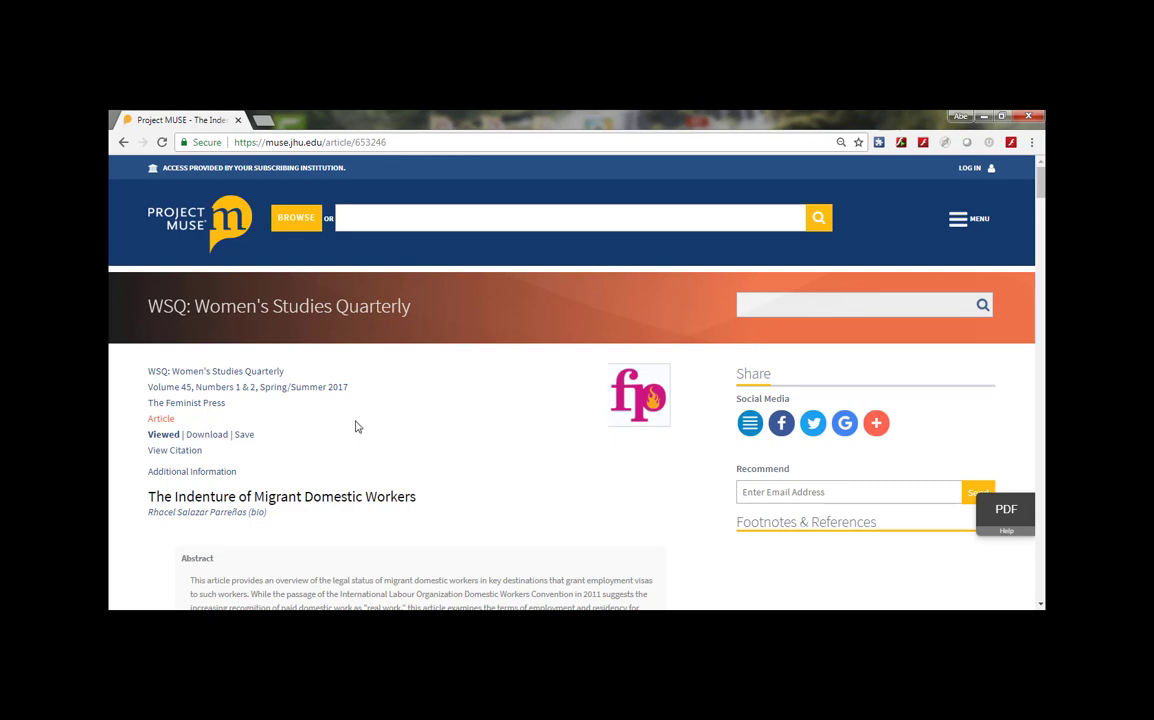
# View the article's MLA and APA citations, then close the Citation panel
pyautogui.click(196, 451)
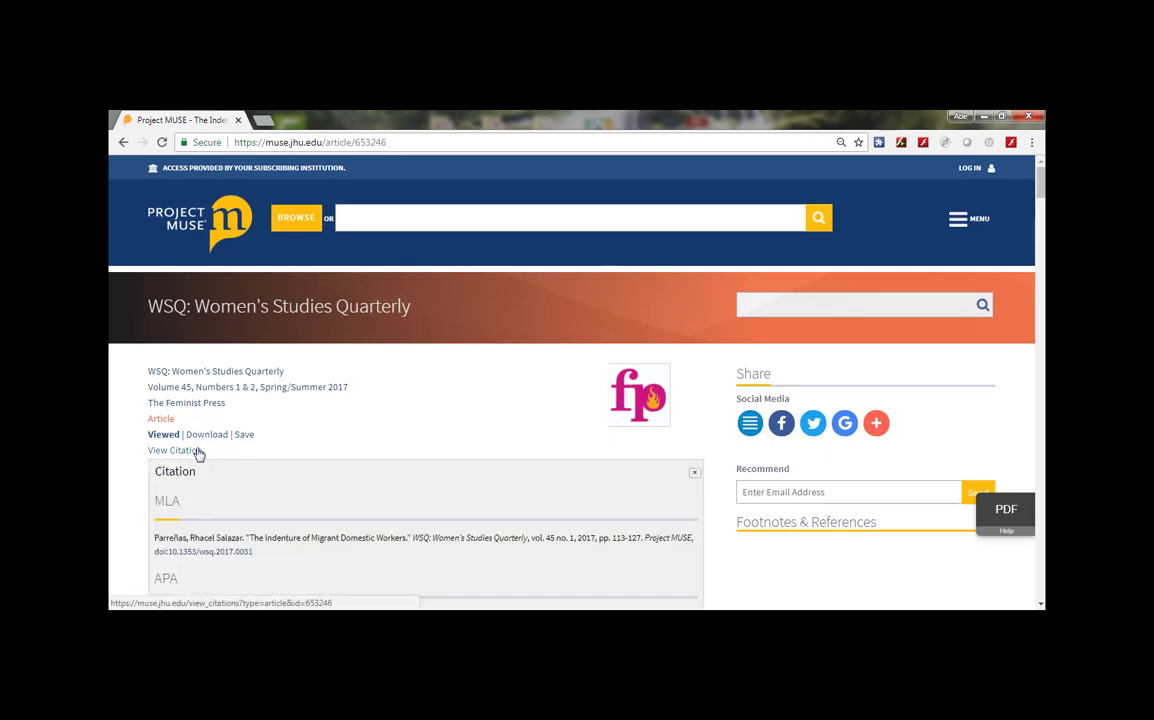
pyautogui.click(369, 425)
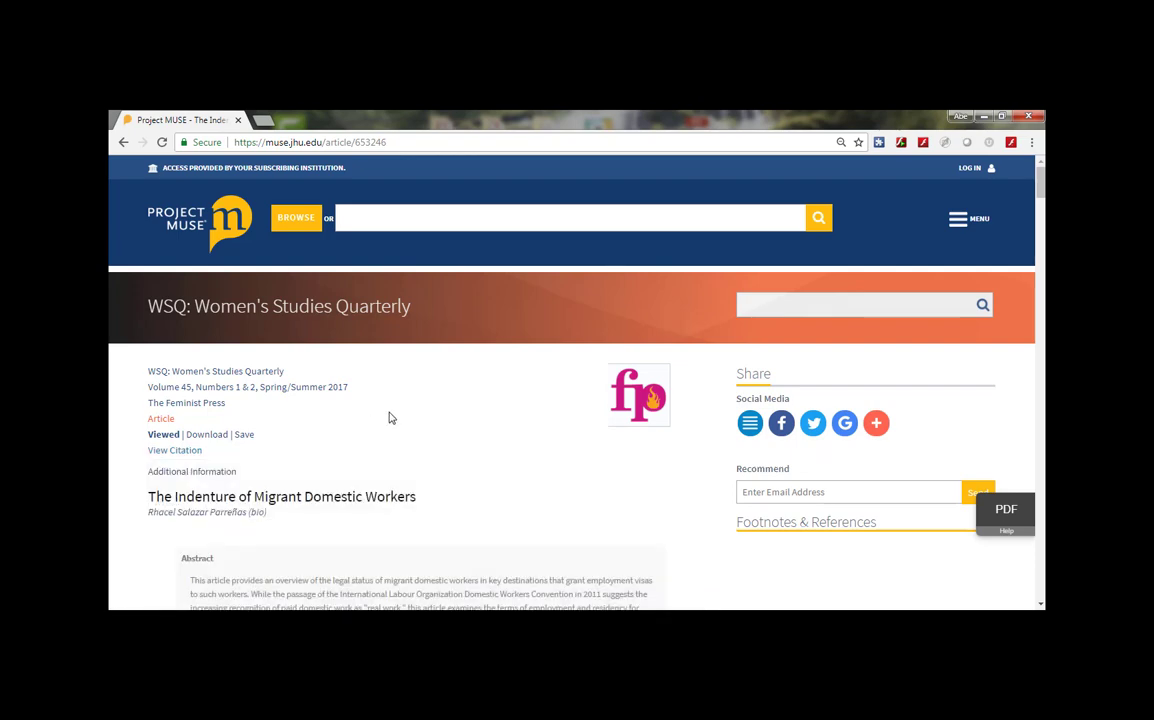